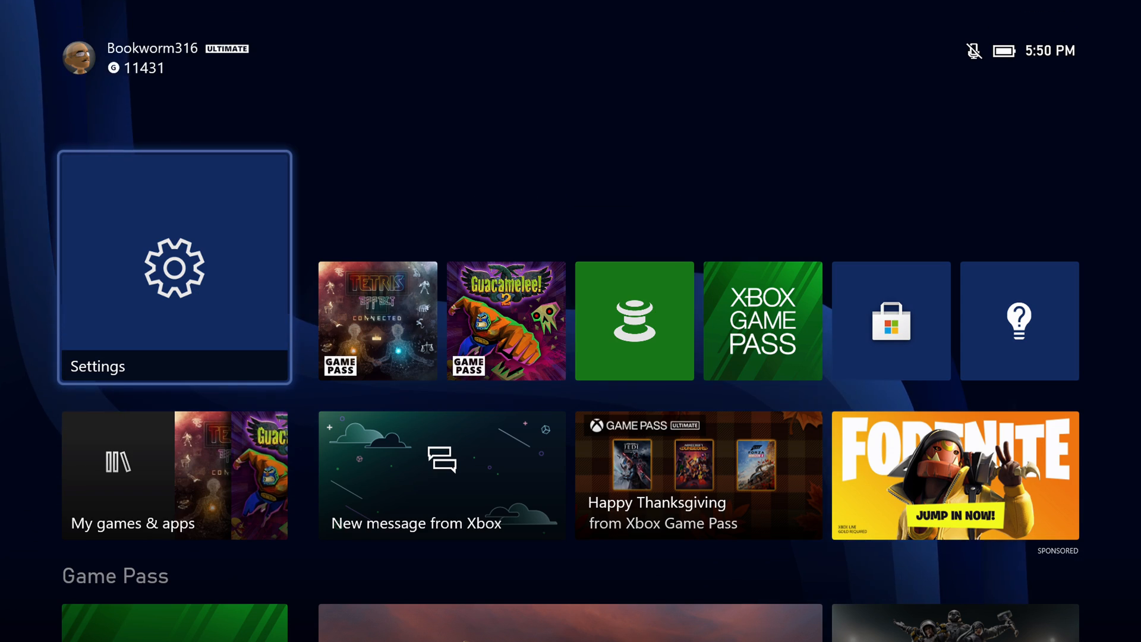
Go from Home into Settings and enter the System category
key(Return)
key(Down)
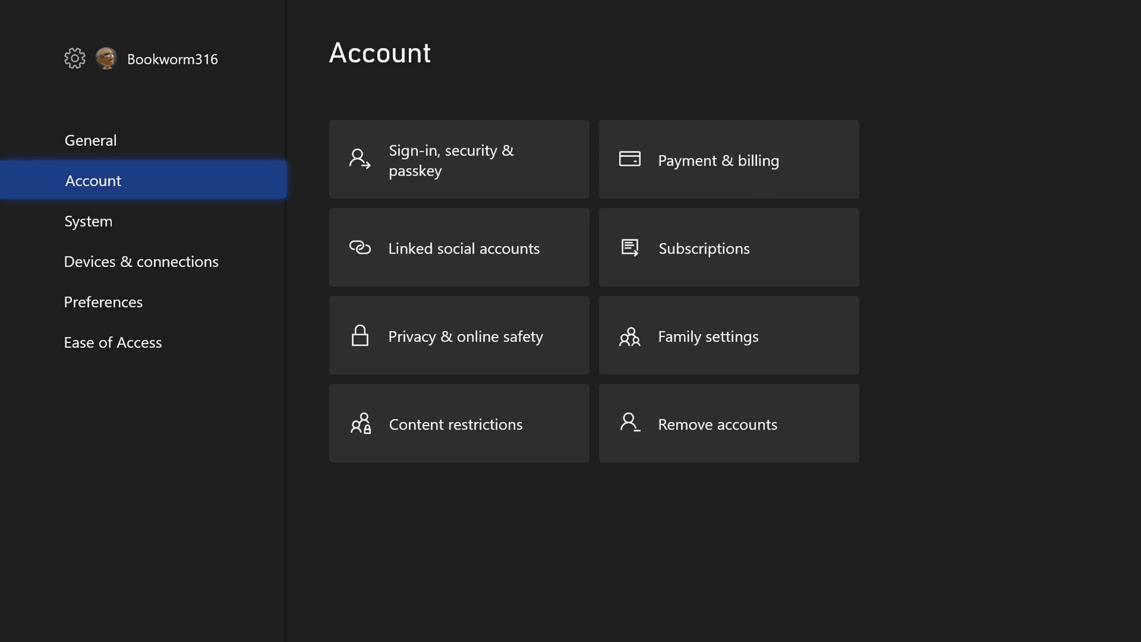
key(Down)
key(Down)
key(Up)
key(Right)
key(Right)
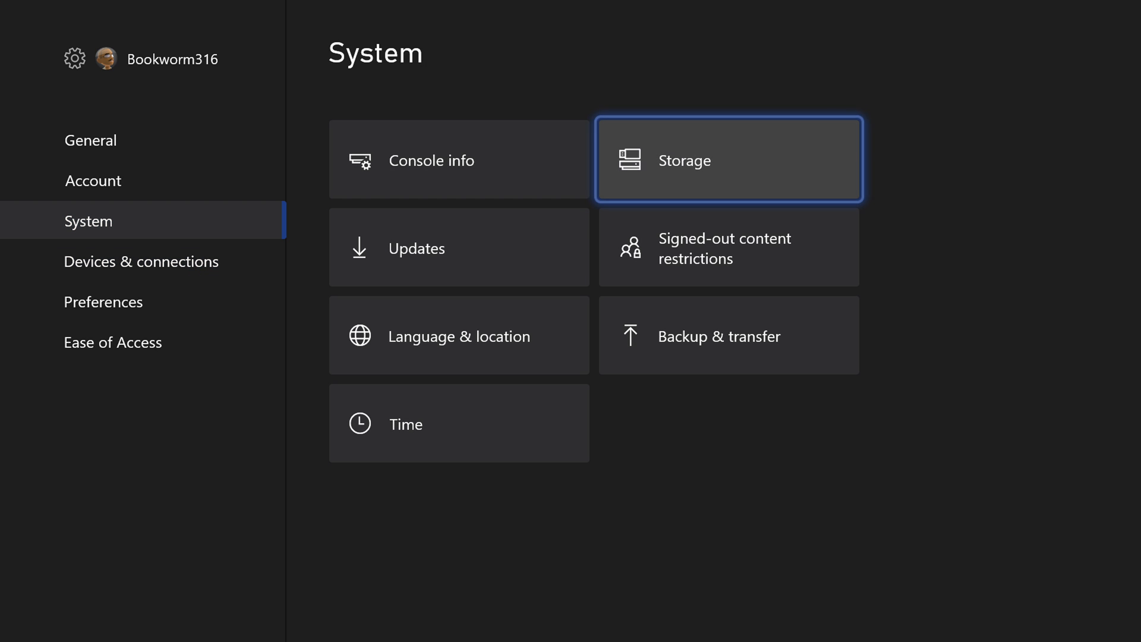
Reach Backup & transfer and bring up the Network transfer page listing XBOXONE
key(Down)
key(Down)
key(Return)
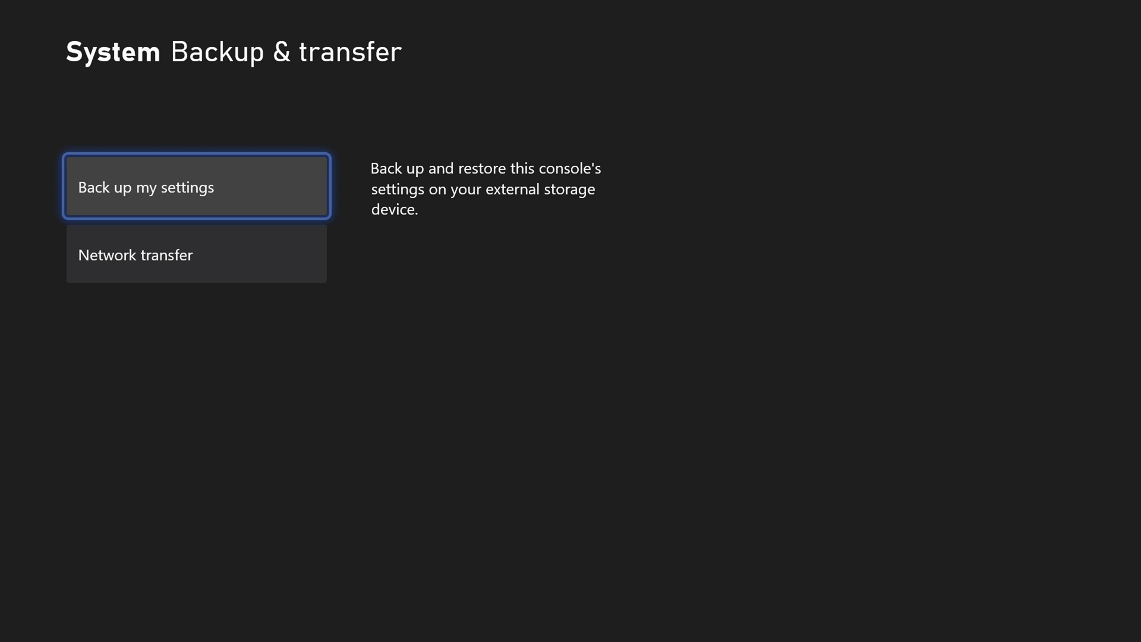
key(Down)
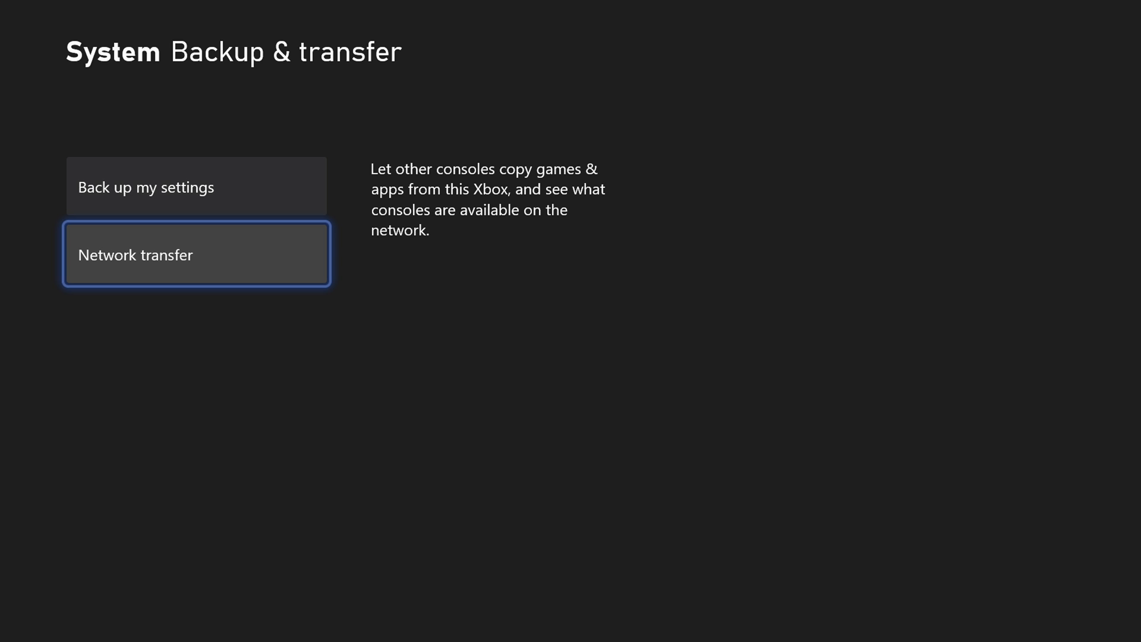
key(Return)
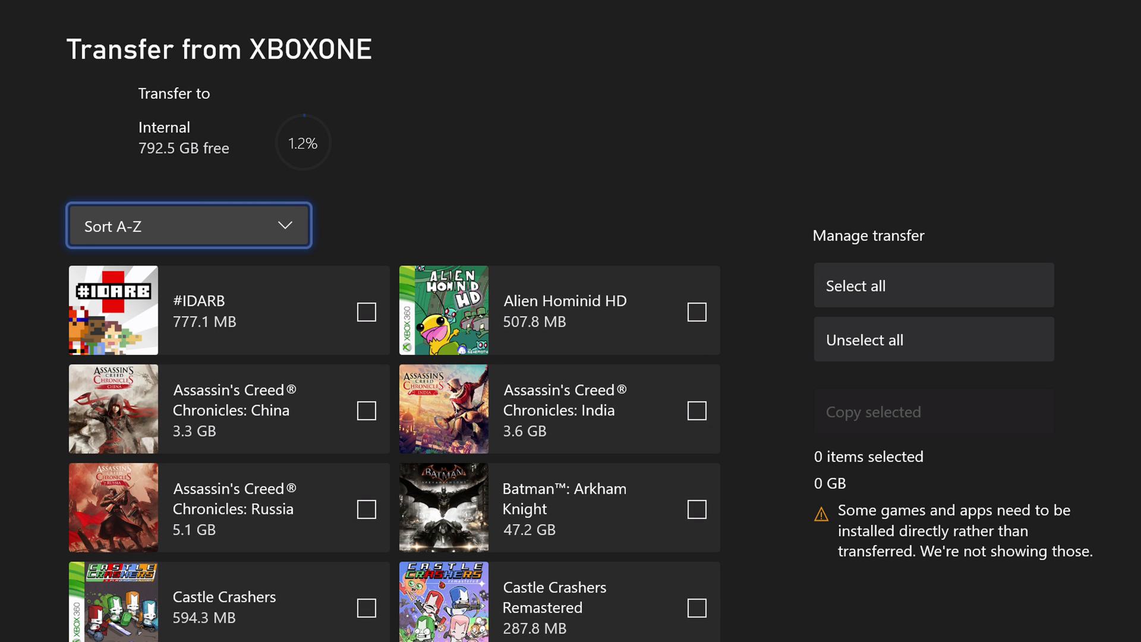
Browse XBOXONE's transferable game list and return to the first game, #IDARB
key(Down)
key(Down)
key(Down)
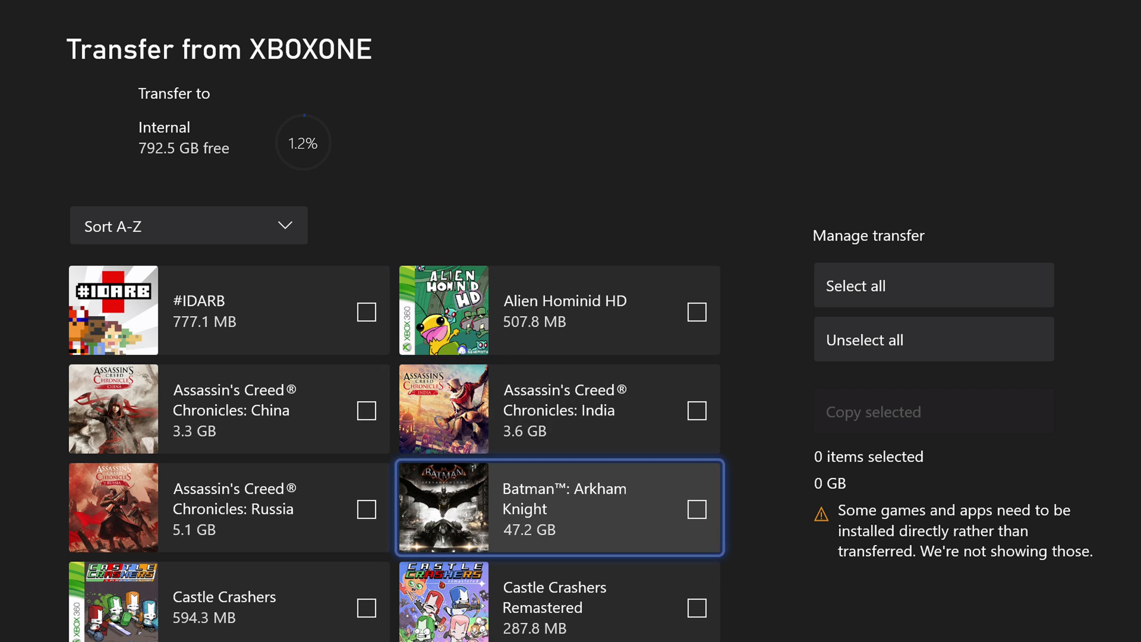
key(Up)
key(Up)
key(Left)
key(Down)
key(Down)
key(Down)
key(Down)
key(Down)
key(Down)
key(Up)
key(Up)
key(Up)
key(Up)
key(Up)
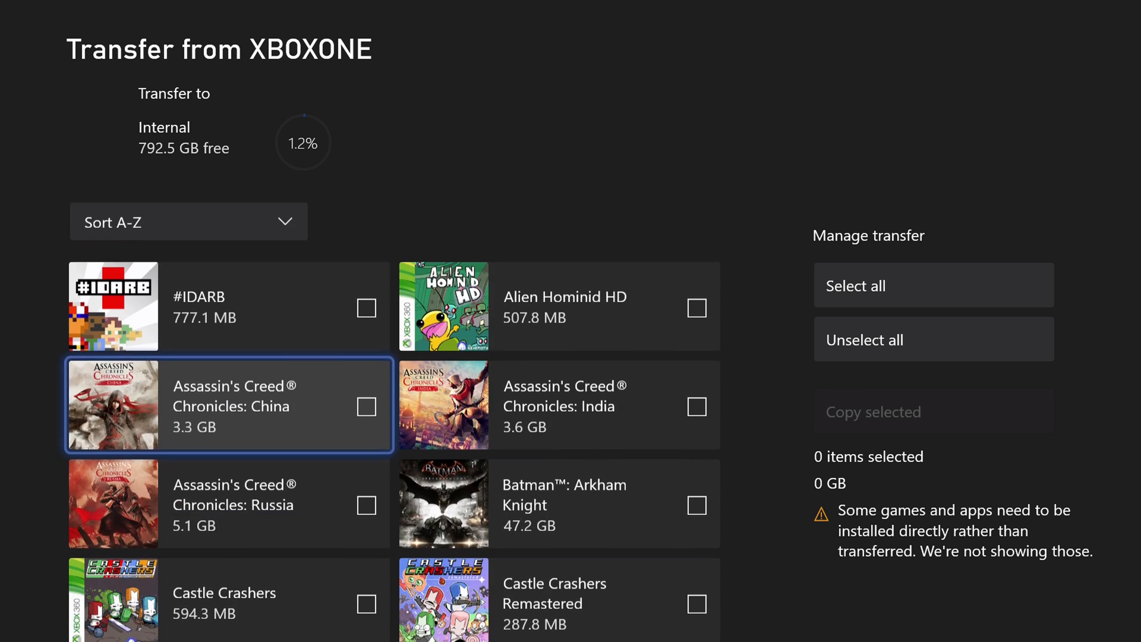
key(Up)
key(Up)
Sort the game list by size and look over the largest games
key(Return)
key(Down)
key(Return)
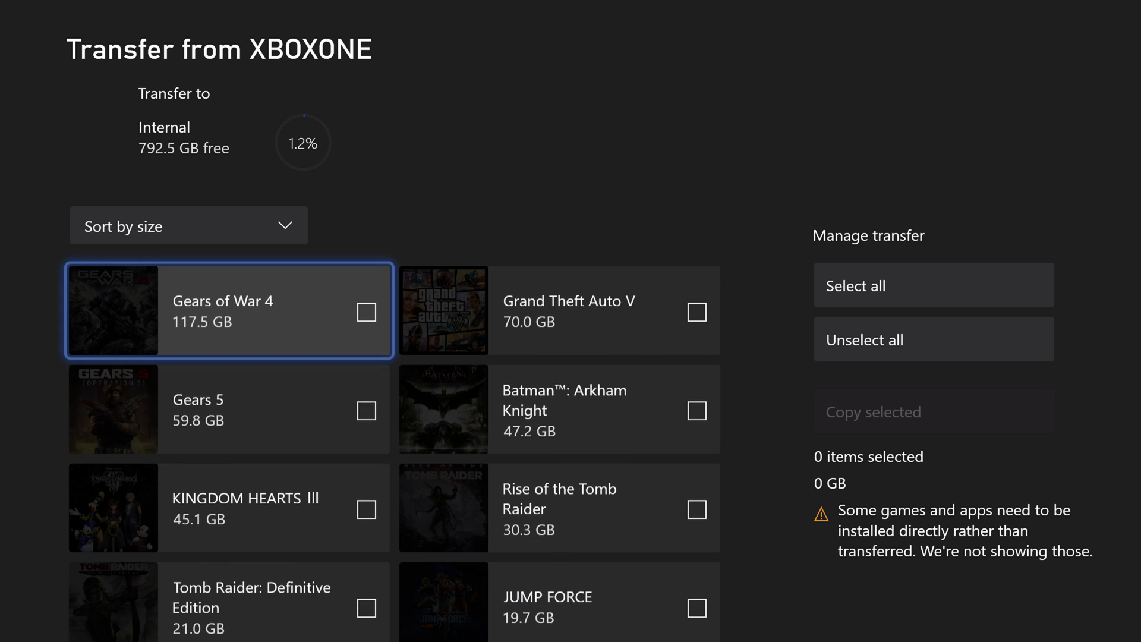
key(Right)
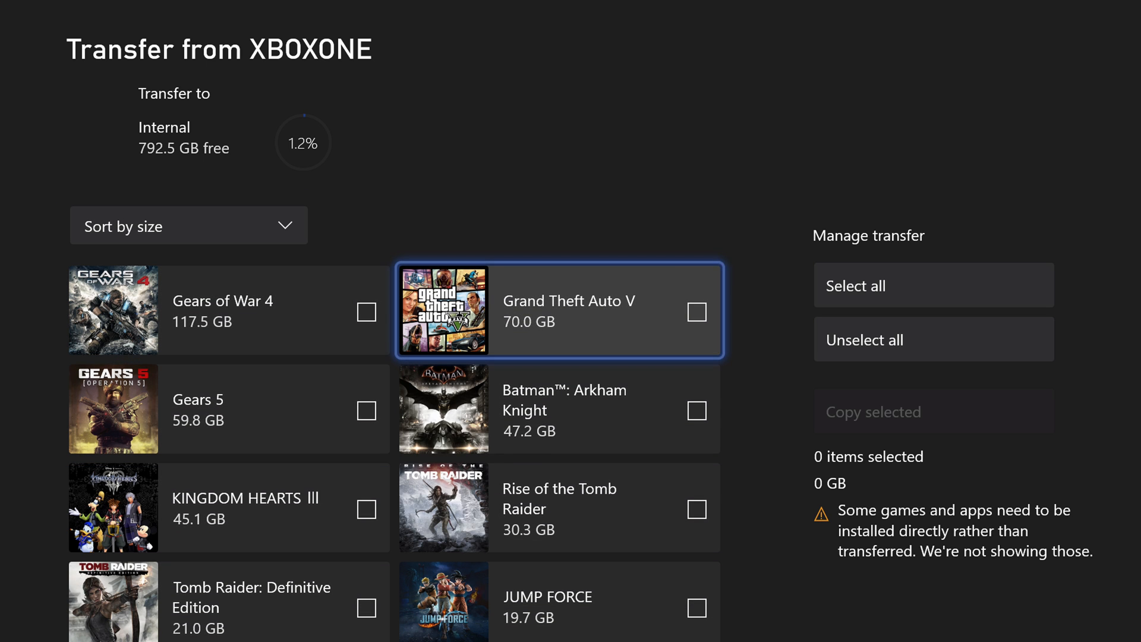
key(Down)
key(Left)
key(Down)
key(Up)
key(Up)
key(Up)
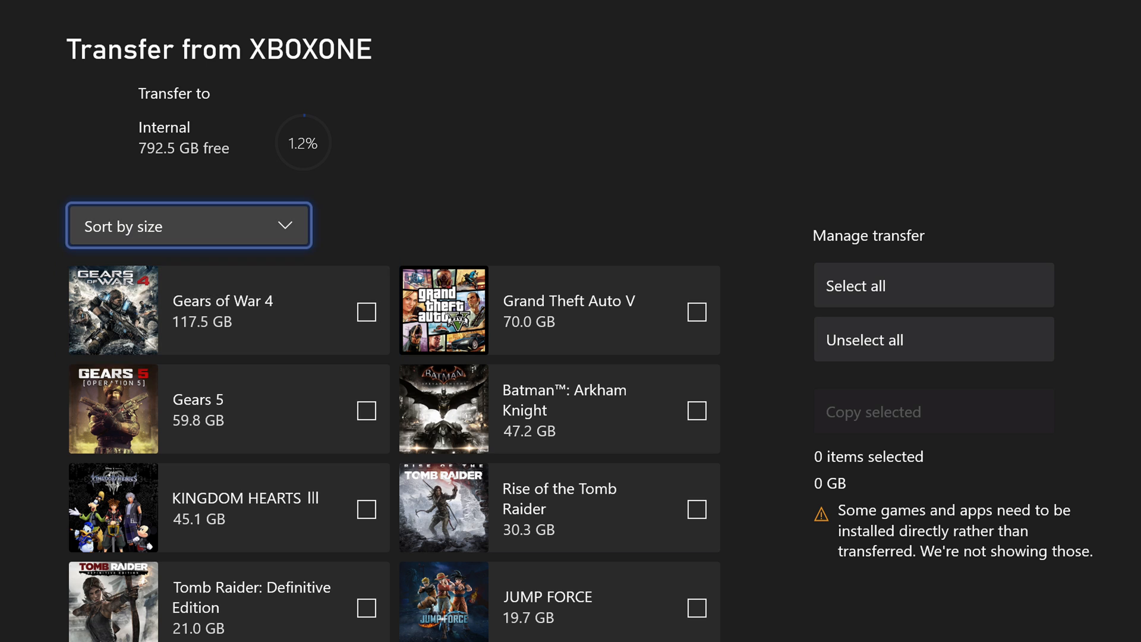
Sort A-Z again, check all 41 items (497.7 GB), and move focus to Copy selected
key(Return)
key(Up)
key(Return)
key(Right)
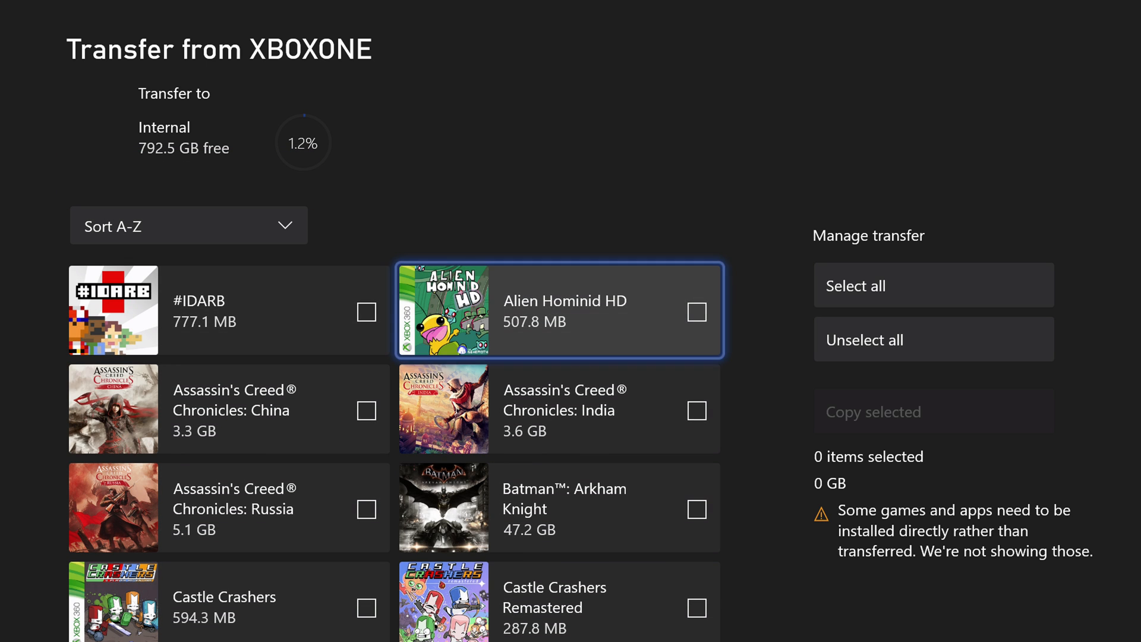
key(Right)
key(Return)
key(Left)
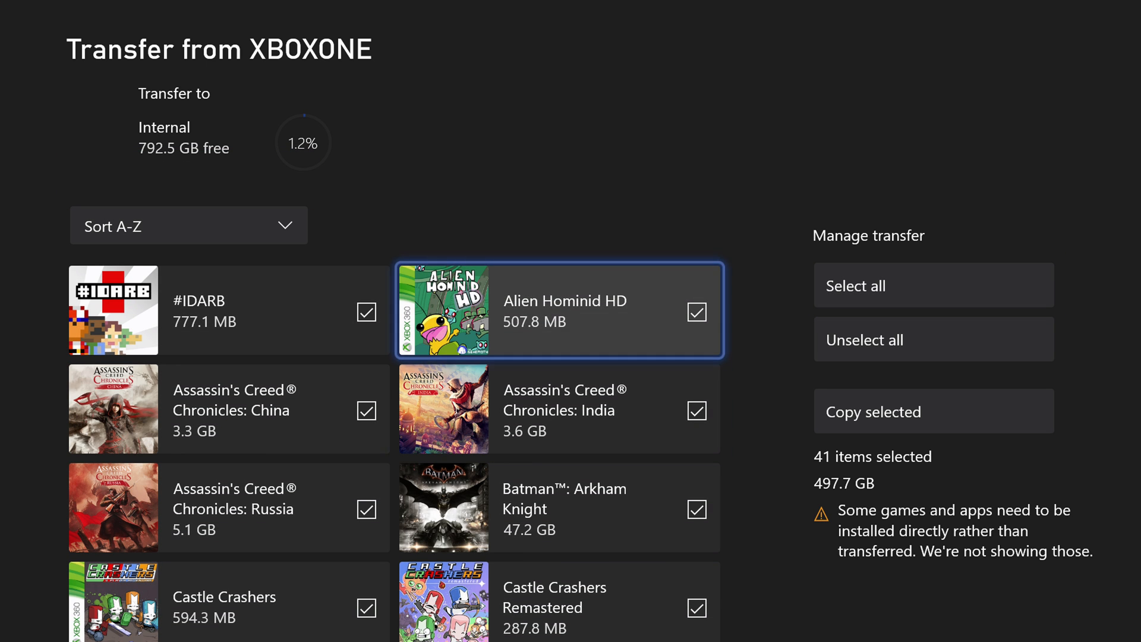
key(Down)
key(Right)
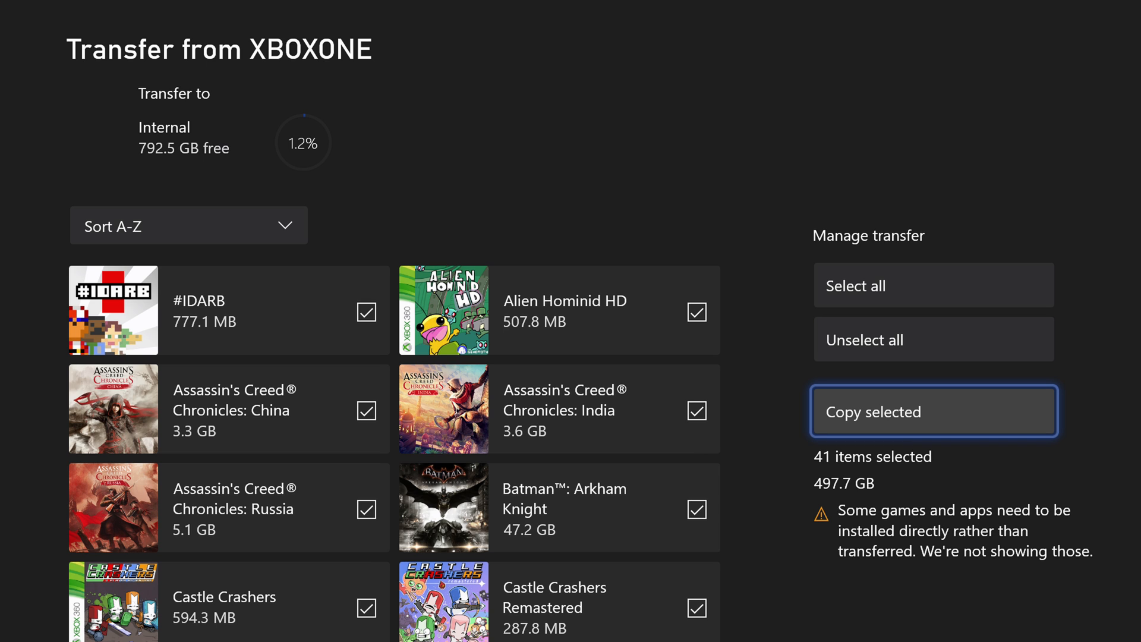
Start Copy selected and confirm copying the 41 items to Internal storage
key(Up)
key(Down)
key(Return)
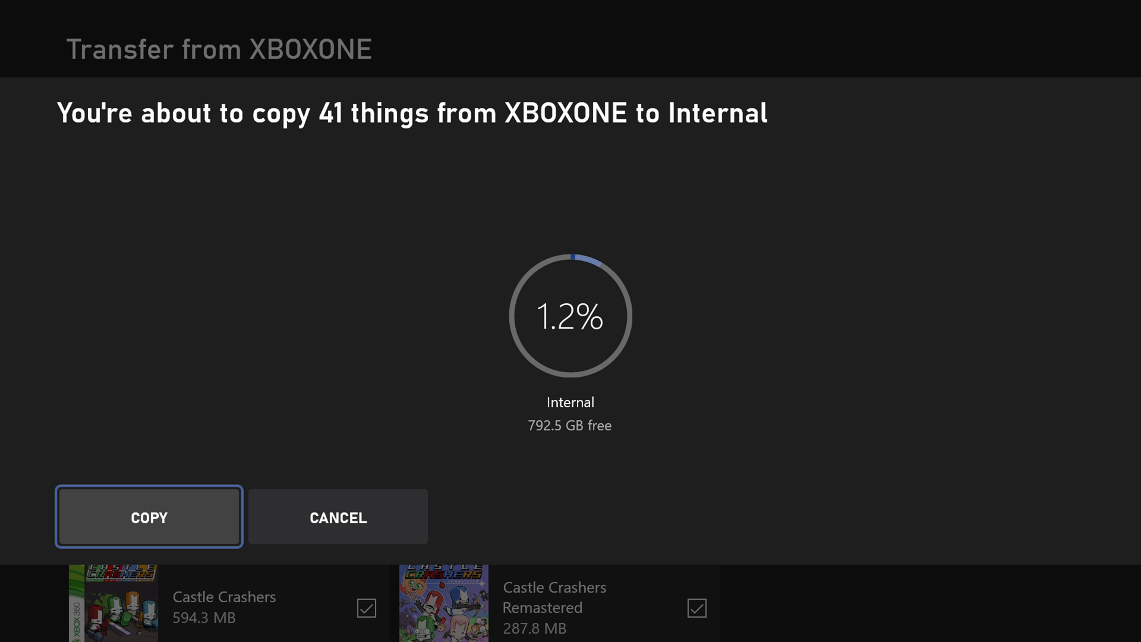
key(Return)
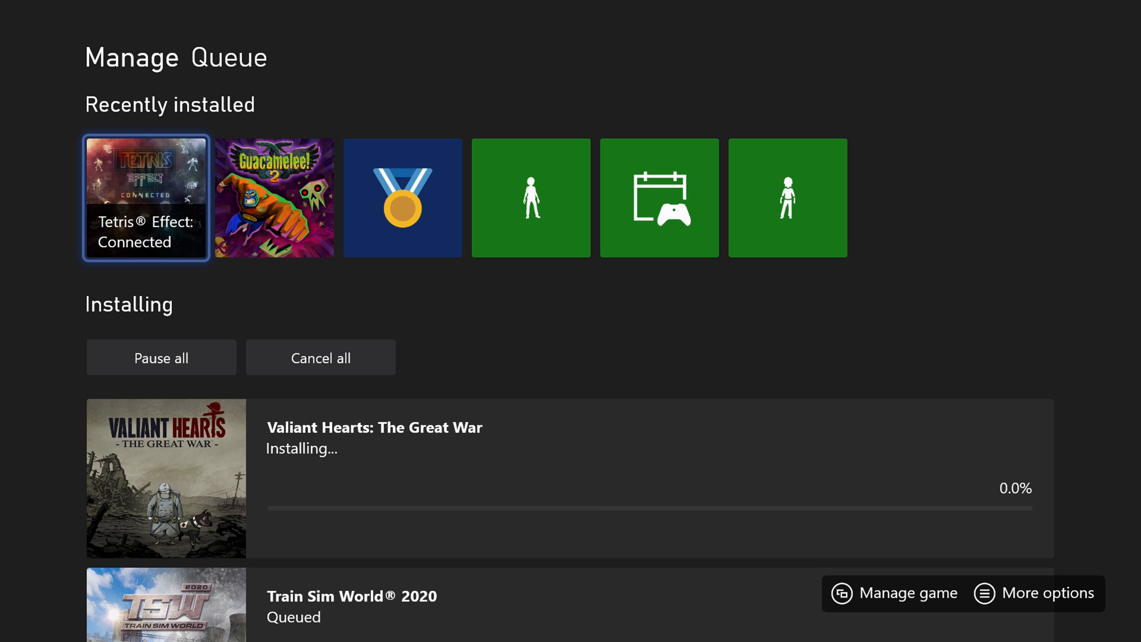
Look through the Manage Queue list of installing games and return to its top
key(Down)
key(Down)
key(Down)
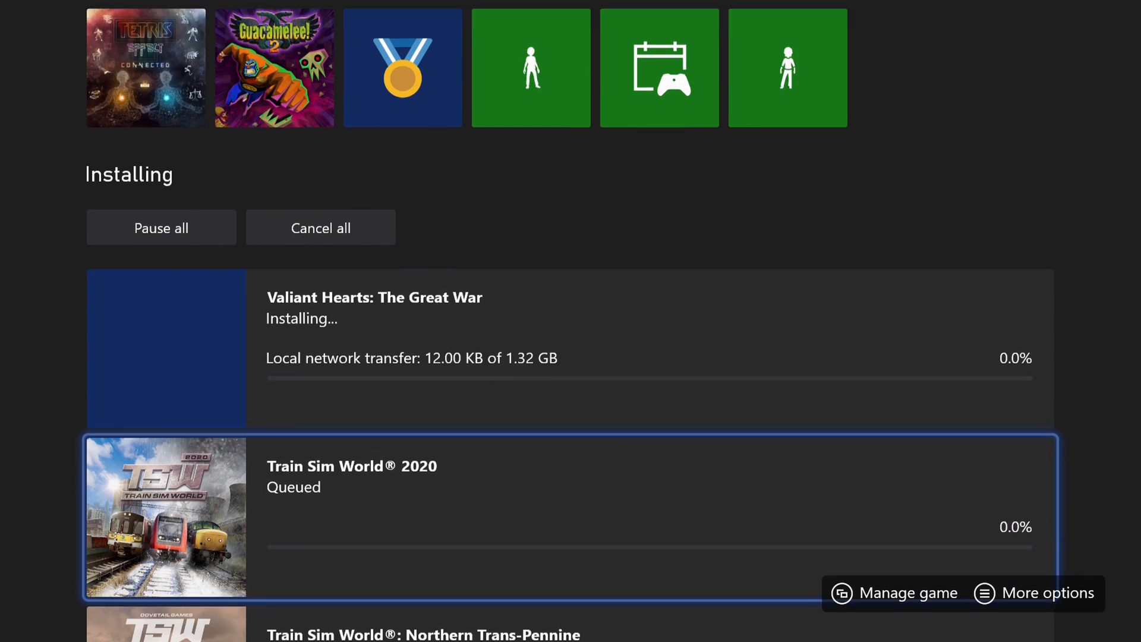
key(Down)
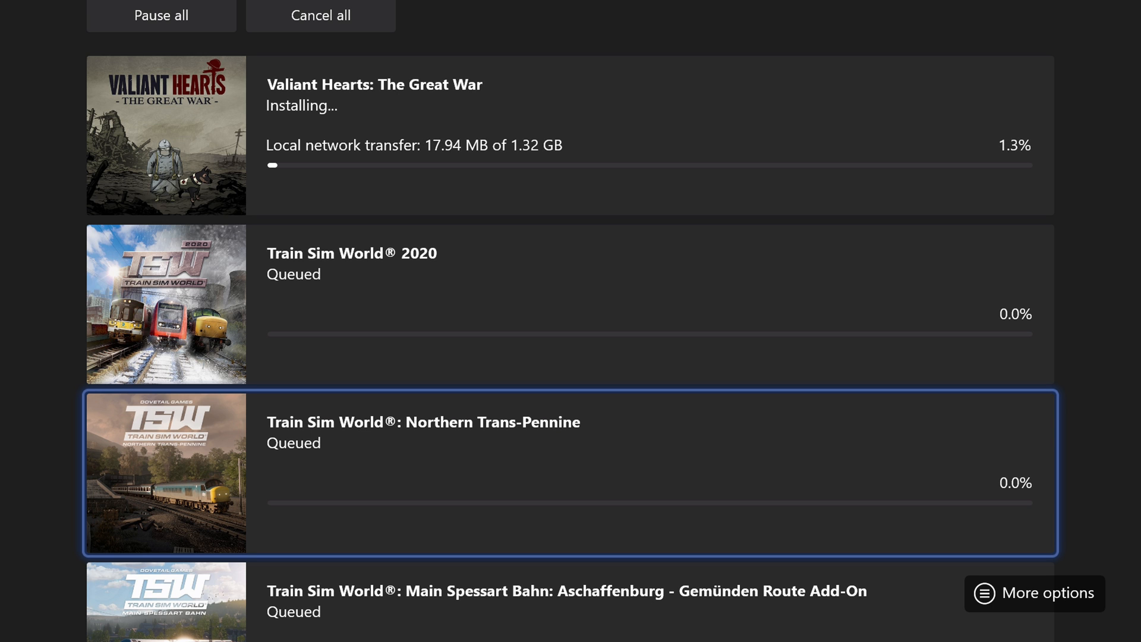
key(Down)
key(Down)
key(Down)
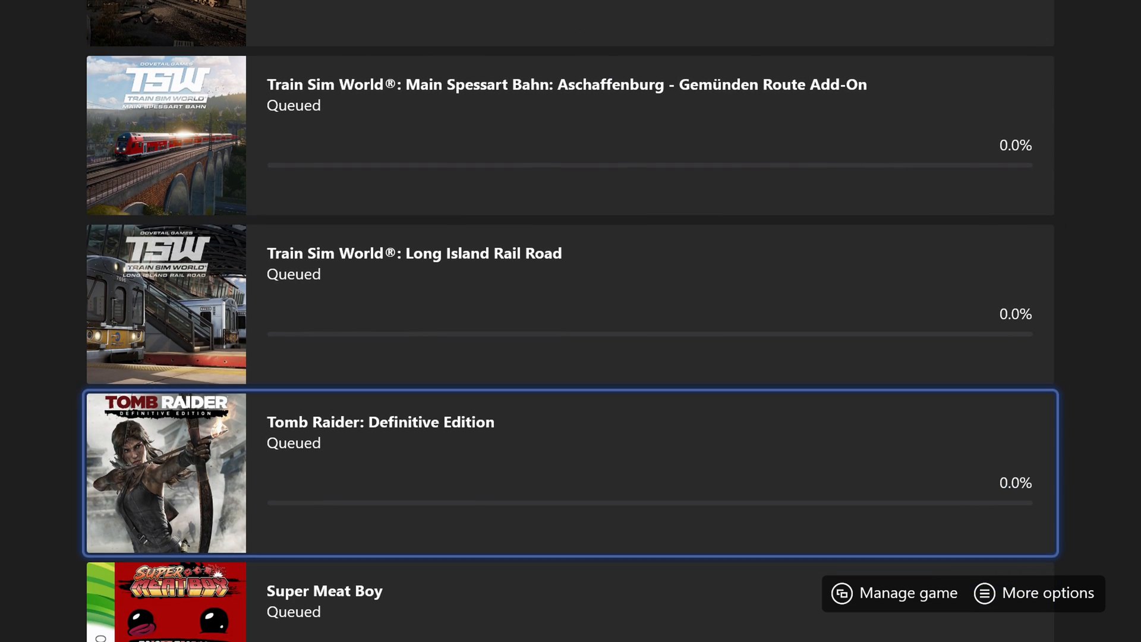
key(Up)
key(Up)
key(Up)
key(Up)
key(Up)
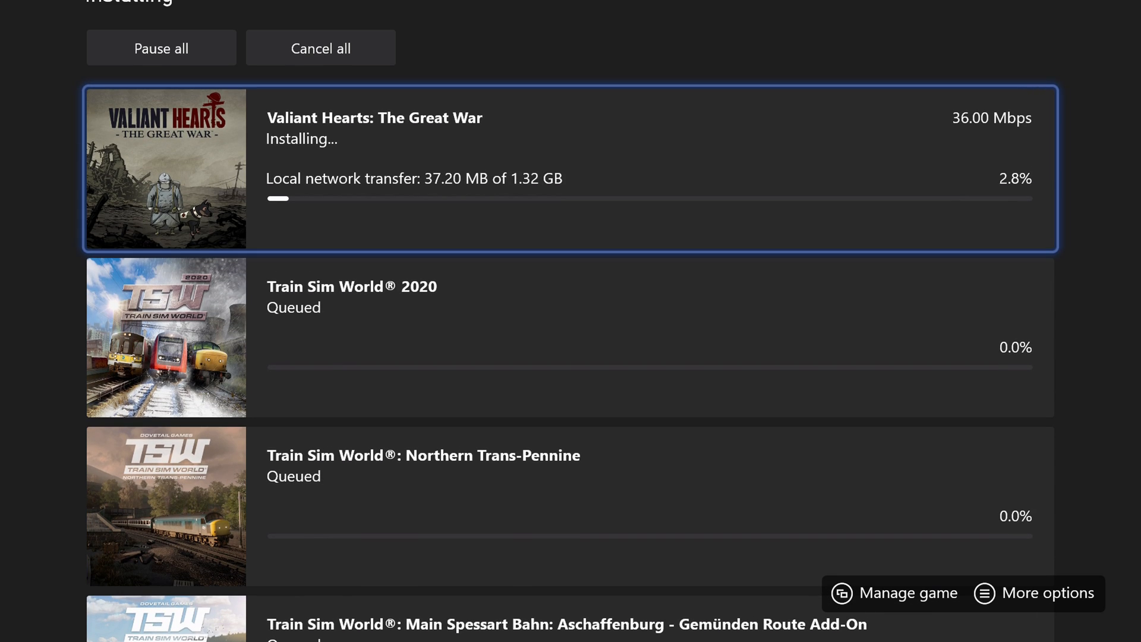
key(Up)
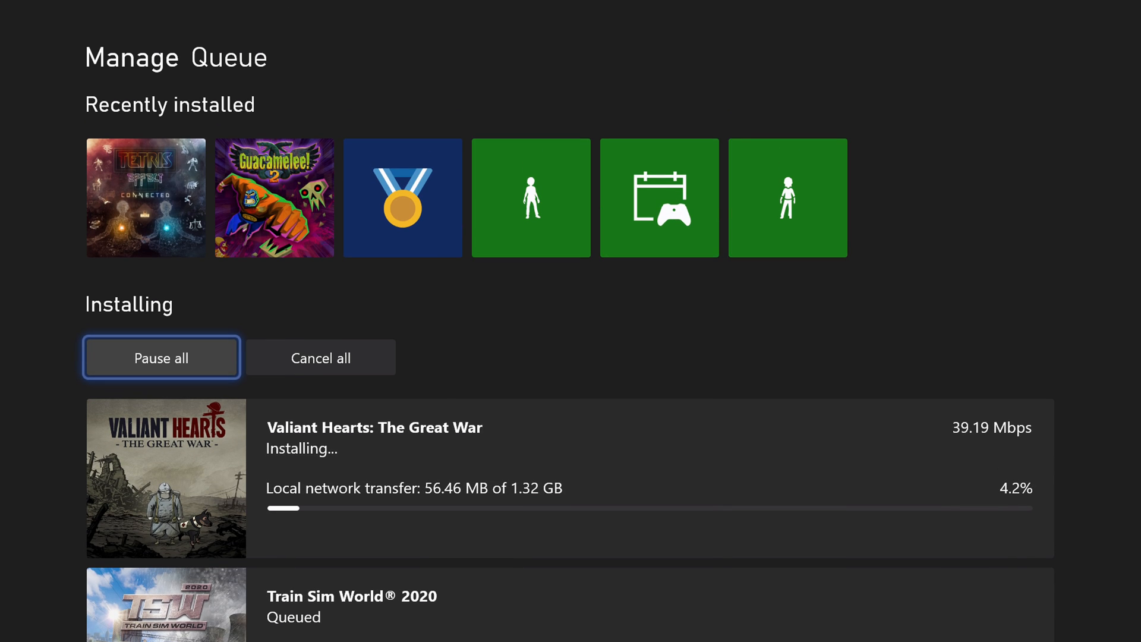
Return Home and enter the games and apps library from the guide
key(Escape)
key(super)
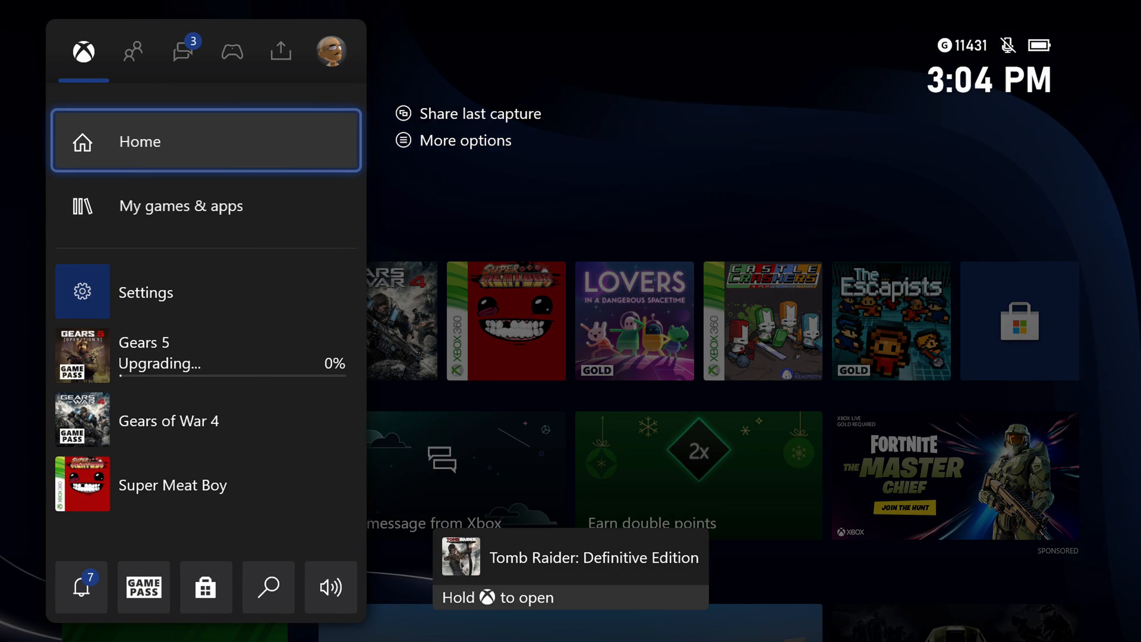
key(Down)
key(Return)
key(Return)
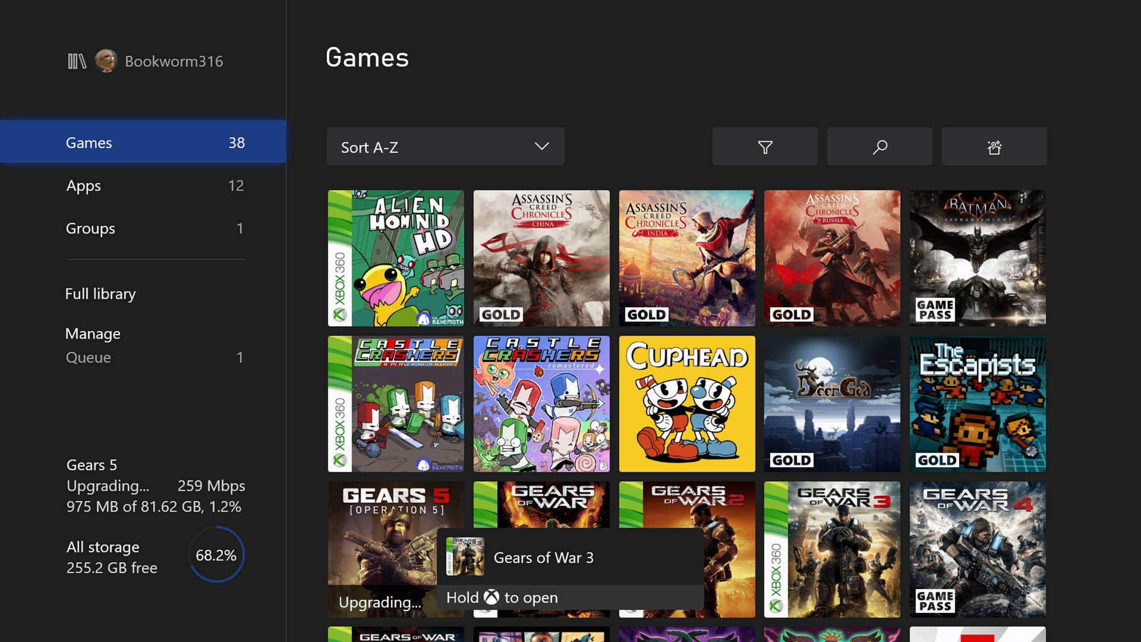
Browse Groups and Full library, then view the download queue with the Gears 5 upgrade
key(Down)
key(Down)
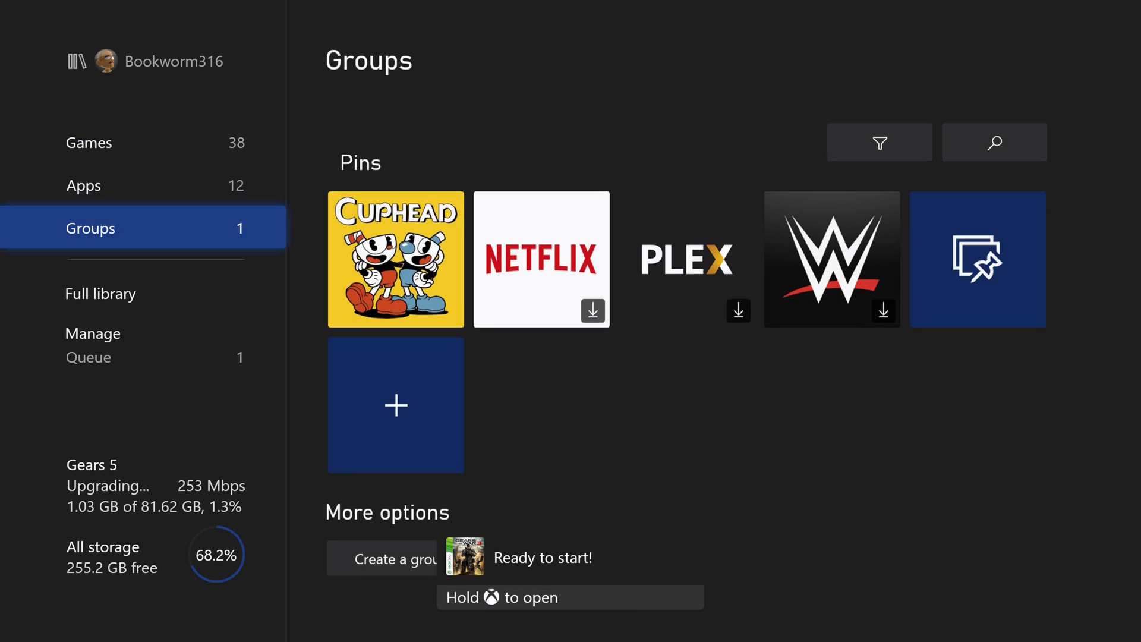
key(Down)
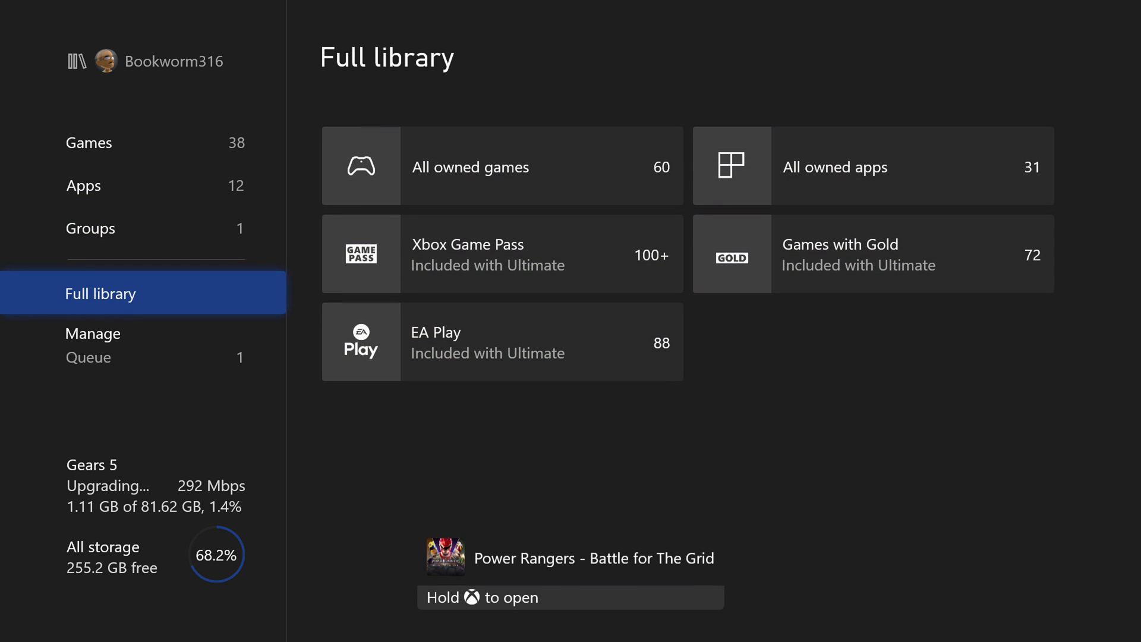
key(Down)
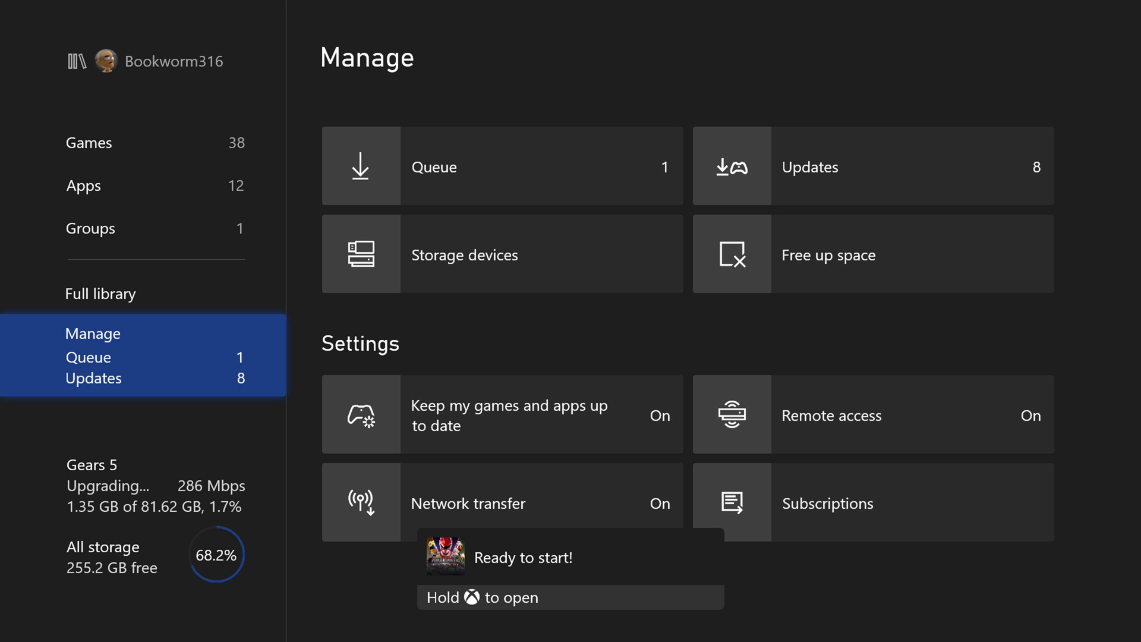
key(Right)
key(Return)
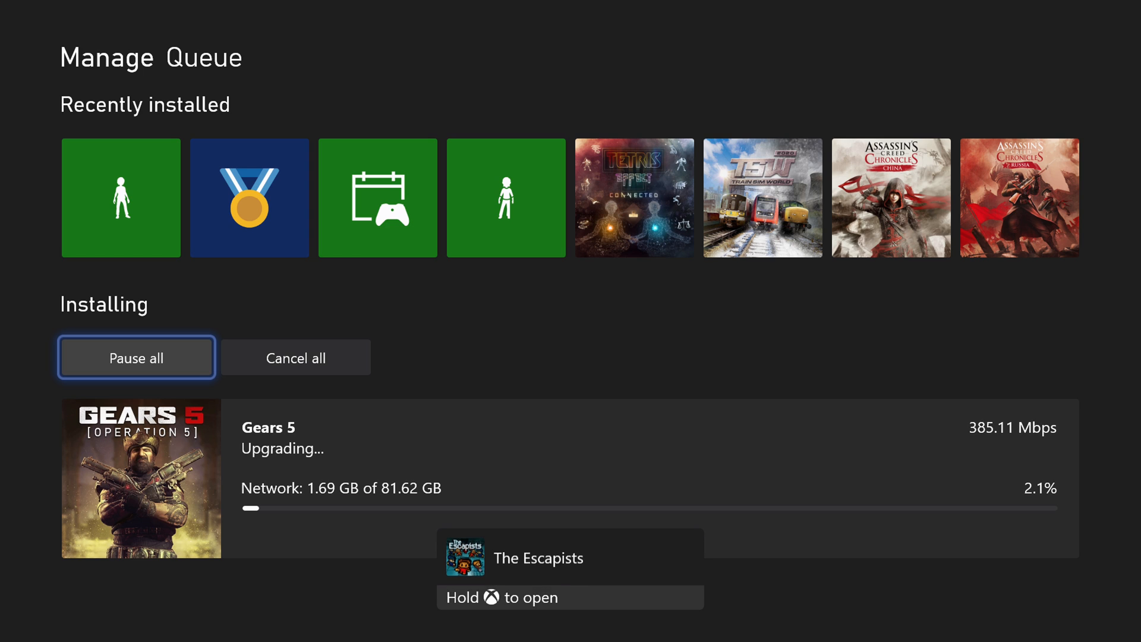
key(Down)
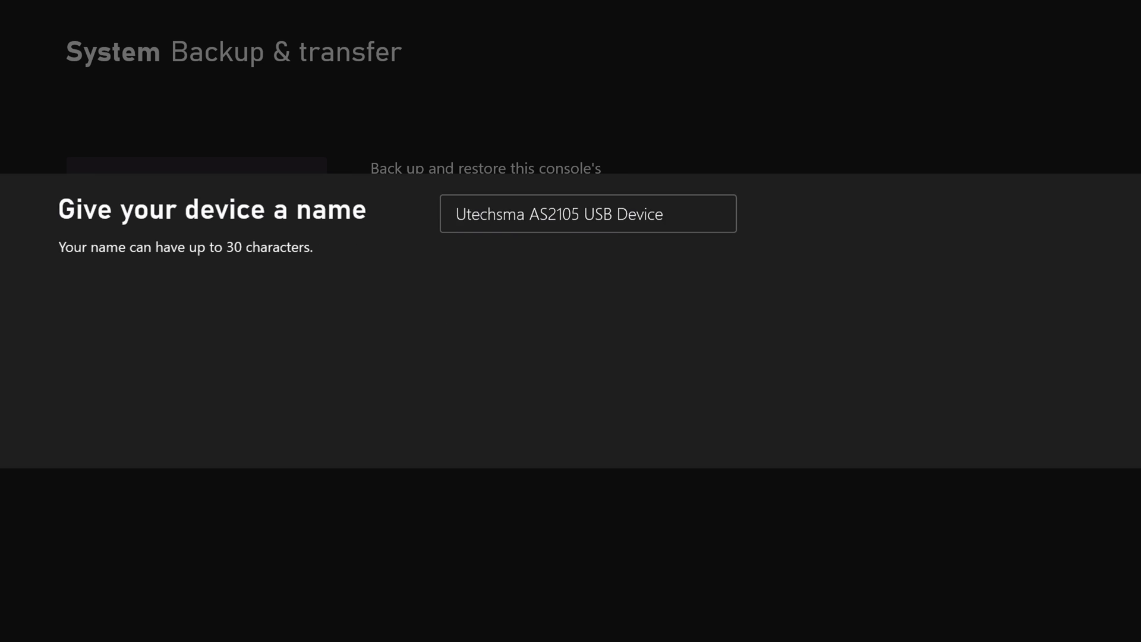
Keep the default name Utechsma AS2105 USB Device and finish the drive setup prompts
key(Return)
key(Down)
key(Right)
key(Right)
key(Right)
key(Down)
key(Right)
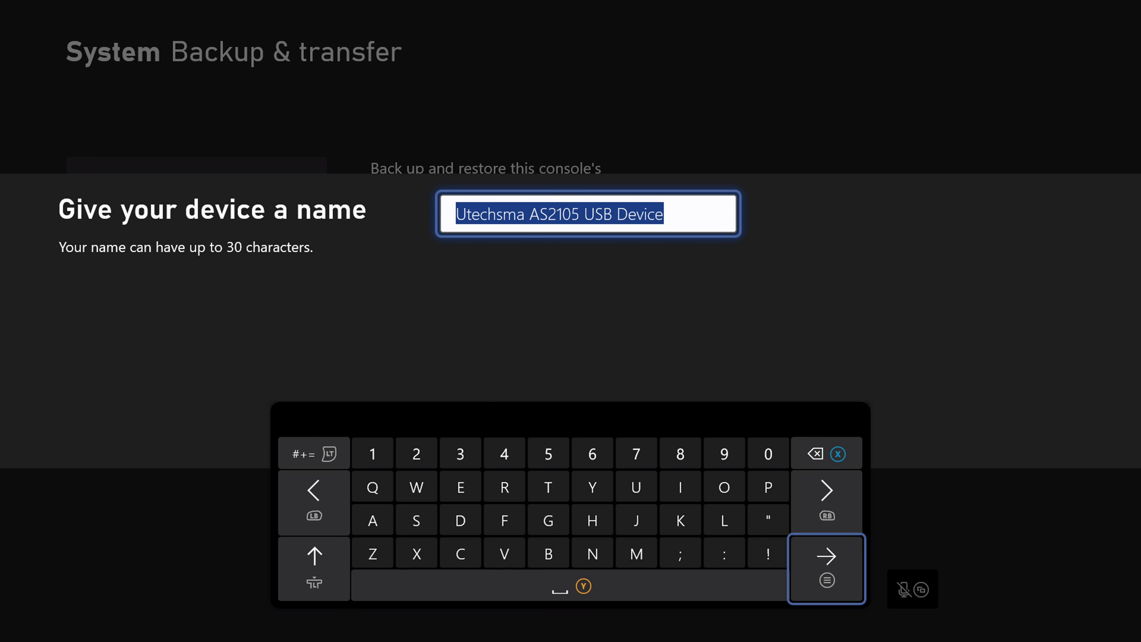
key(Return)
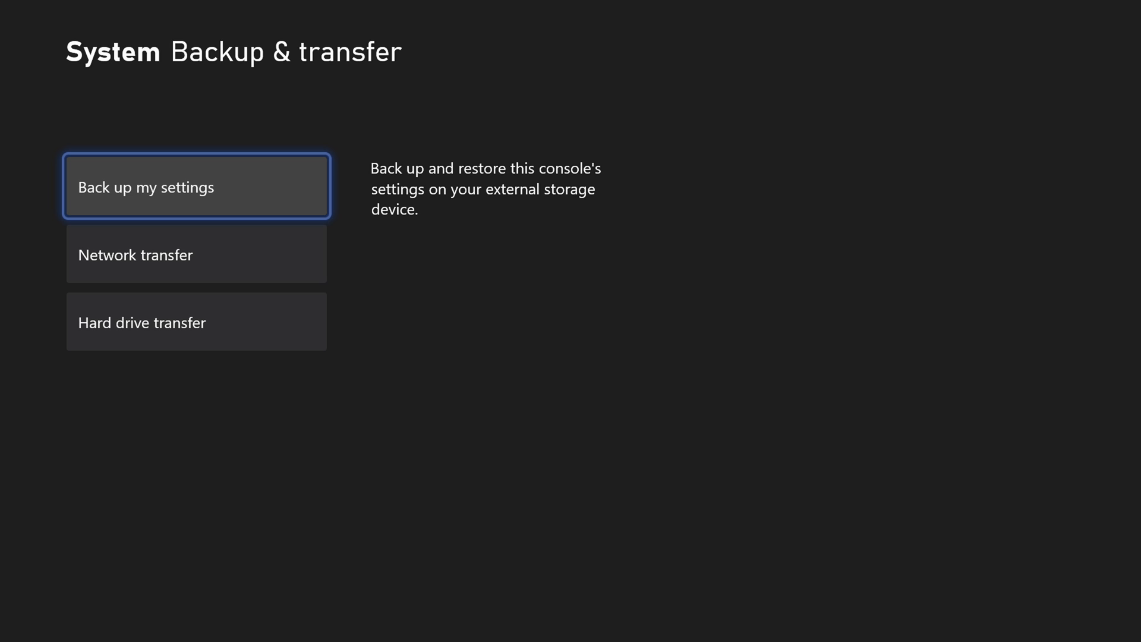
Back up the console settings to the Utechsma USB drive with Back up now
key(Return)
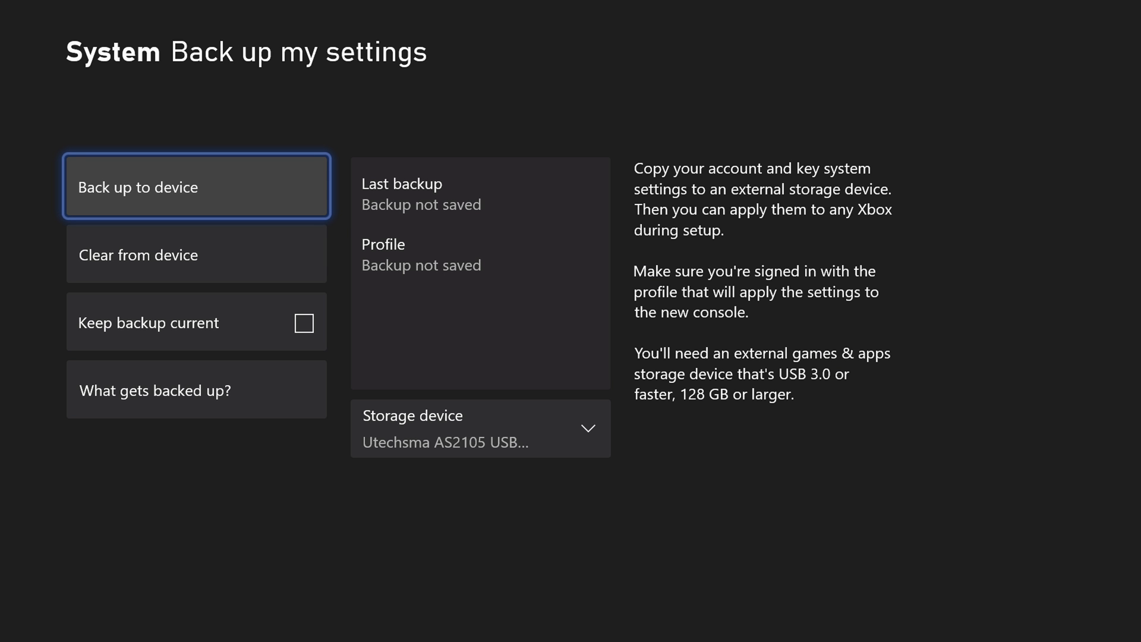
key(Return)
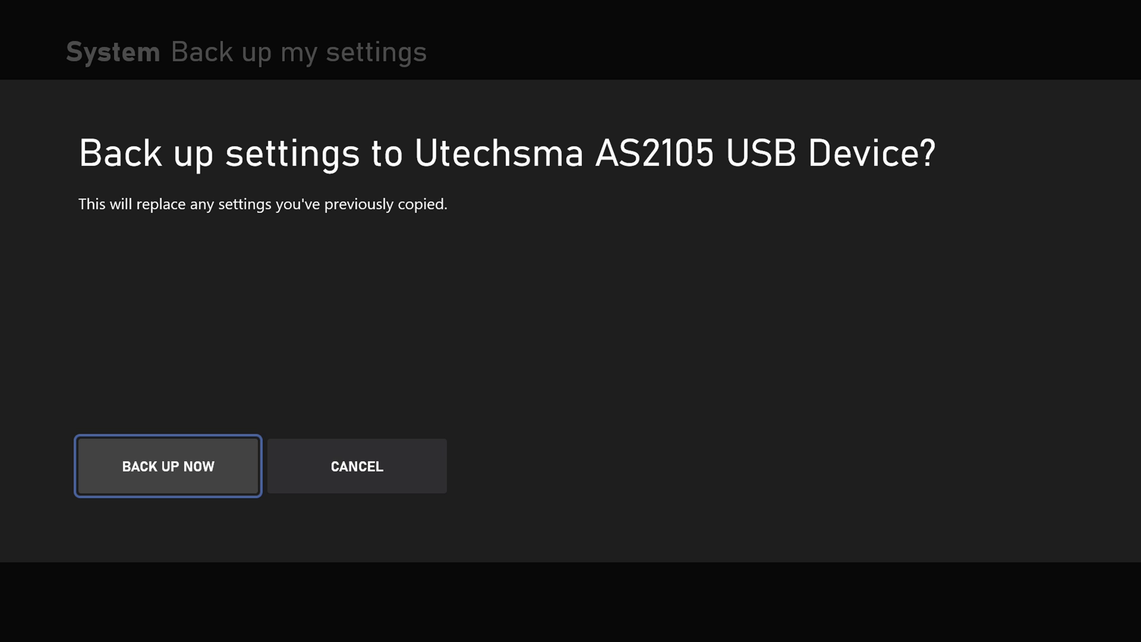
key(Return)
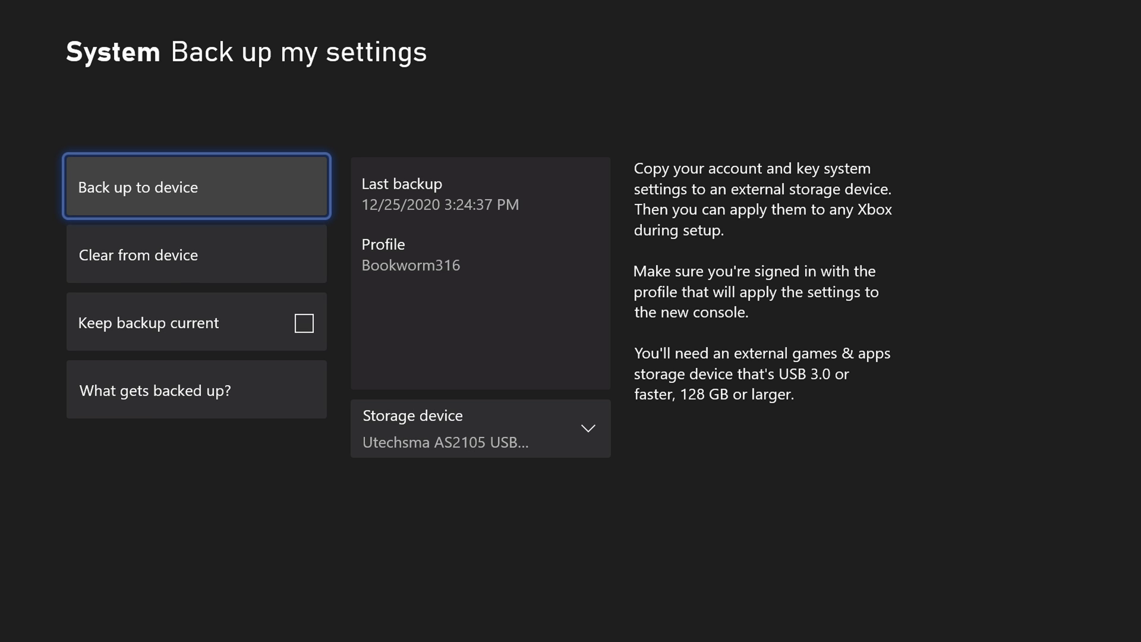
Return to Backup & transfer and enter Hard drive transfer between drives
key(Escape)
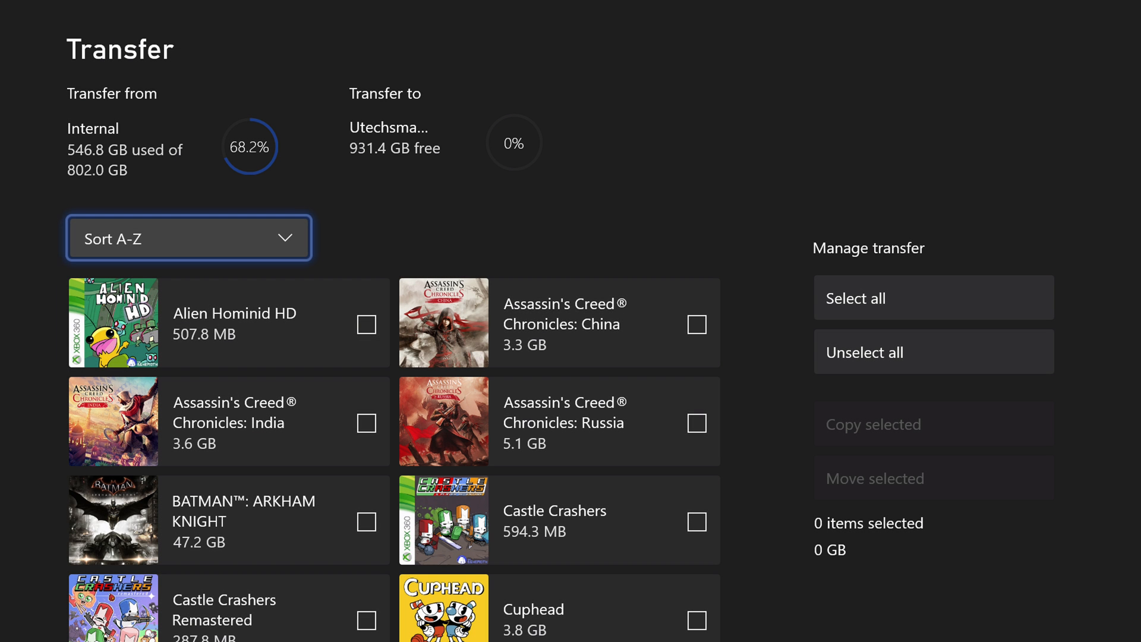
Check Alien Hominid HD and the China, India and Russia Assassin's Creed Chronicles games
key(Down)
key(Return)
key(Right)
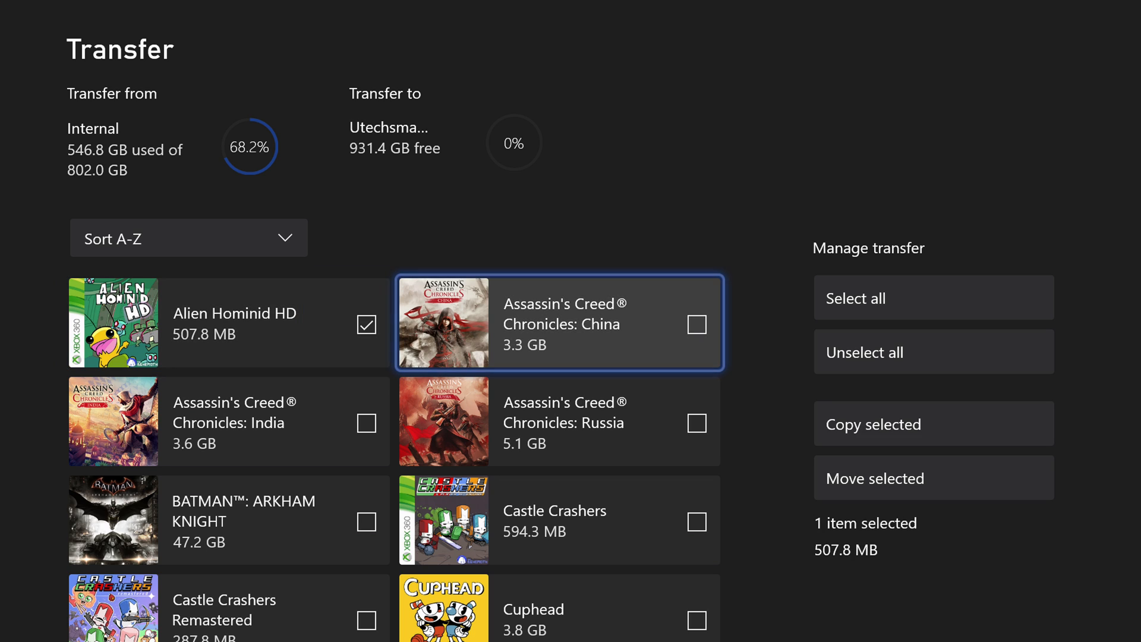
key(Return)
key(Down)
key(Left)
key(Return)
key(Right)
key(Right)
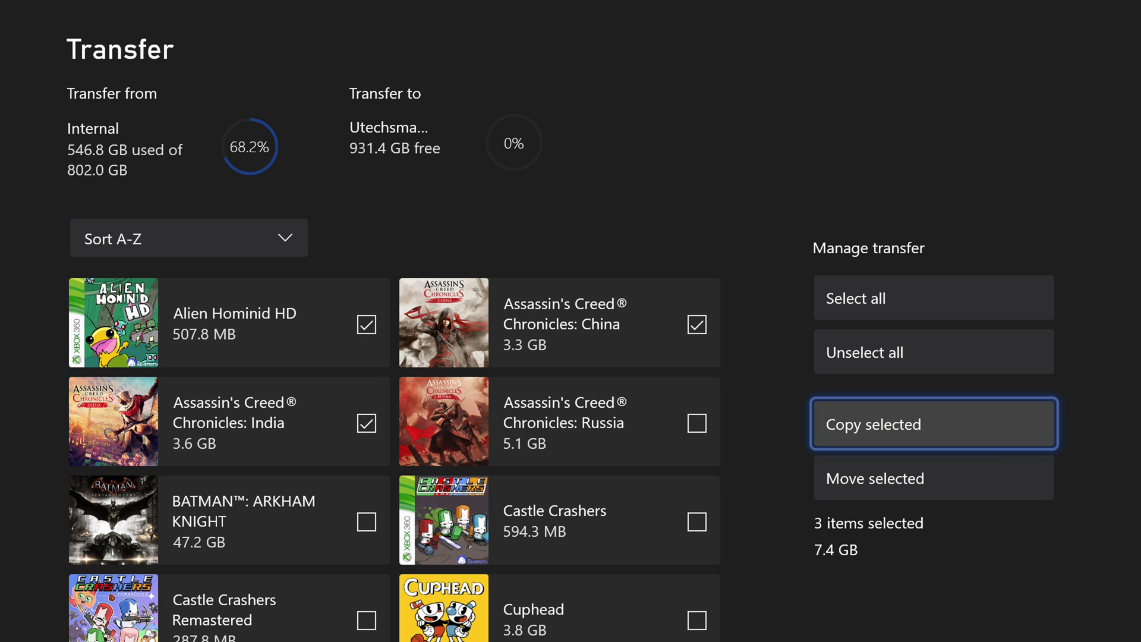
key(Left)
key(Return)
key(Right)
Move the four selected games (12.5 GB) from Internal to the USB drive and confirm
key(Down)
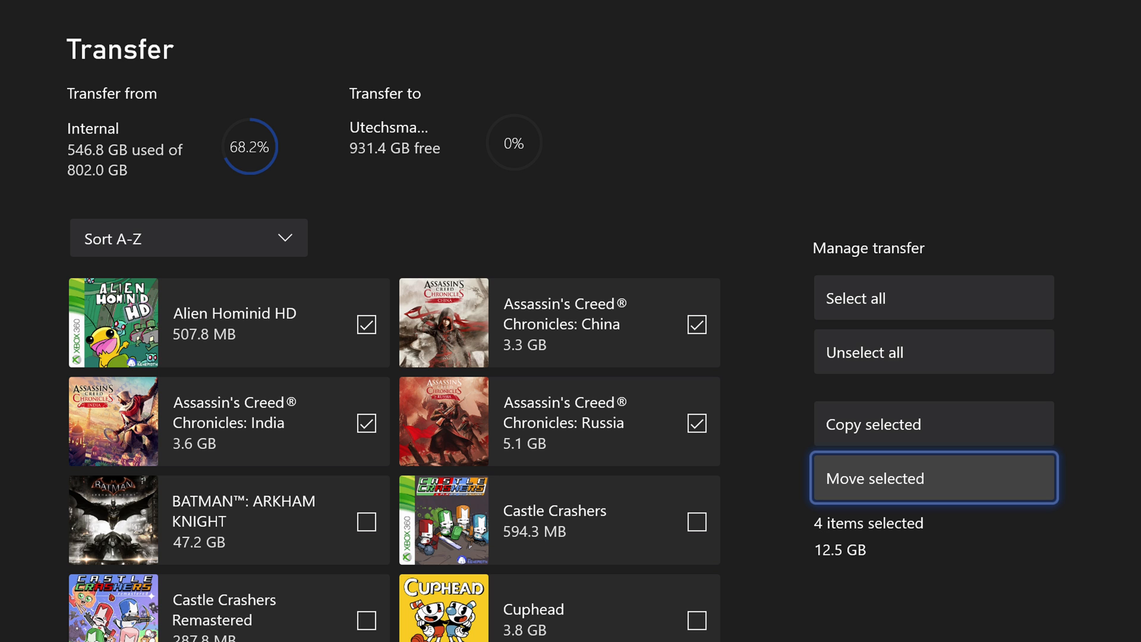
key(Return)
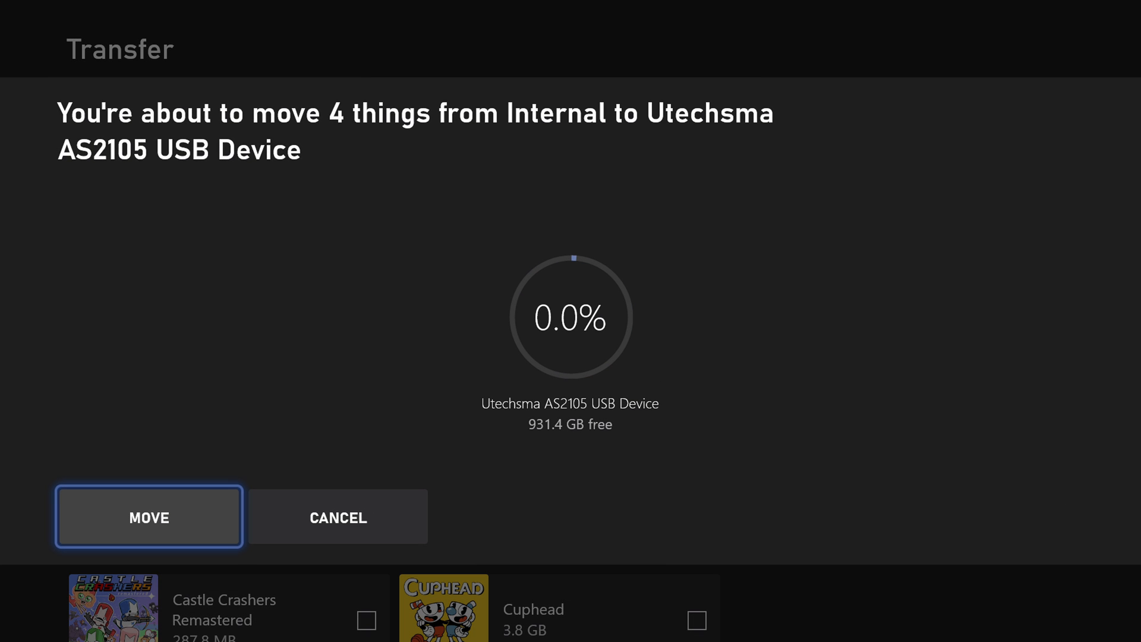
key(Return)
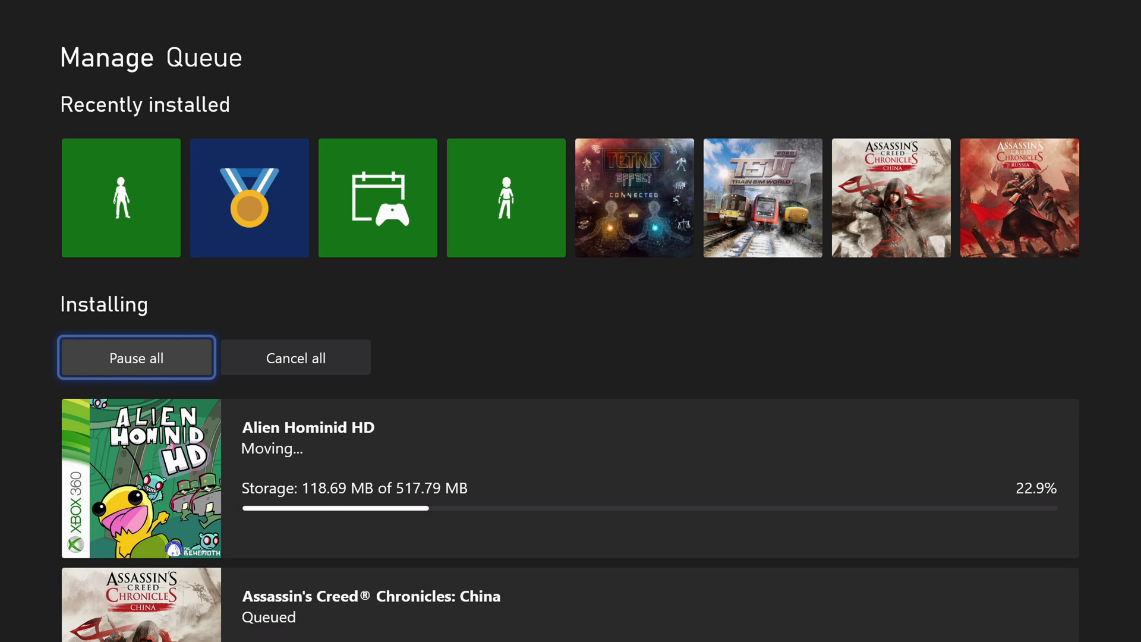
Scroll through the Manage Queue to watch each game's move progress, ending on Chronicles: China
key(Down)
key(Down)
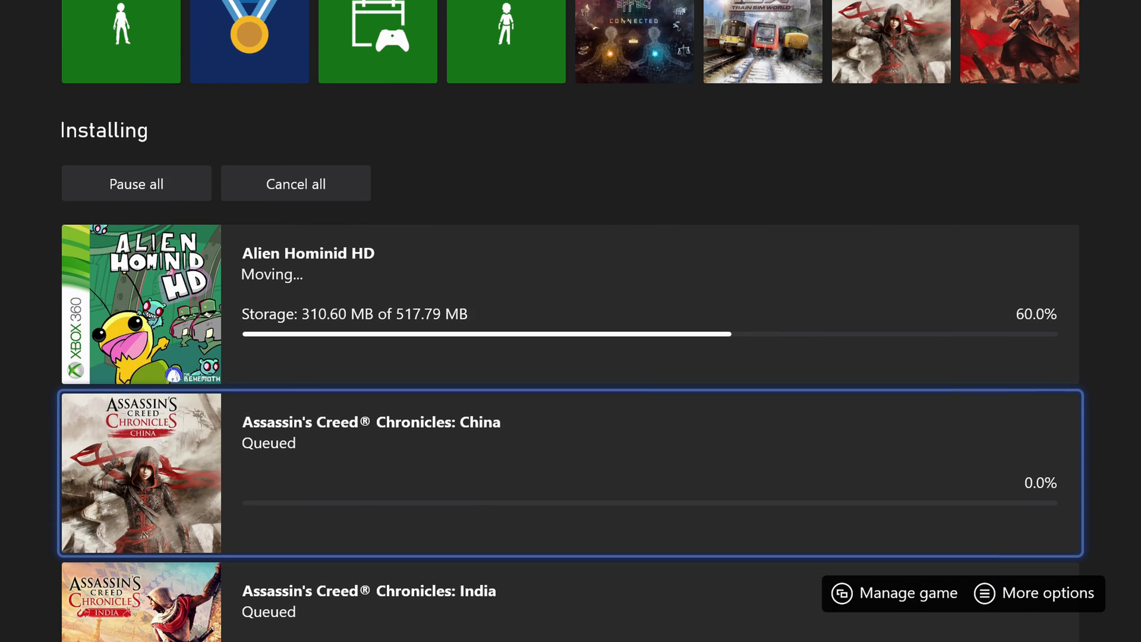
key(Down)
key(Up)
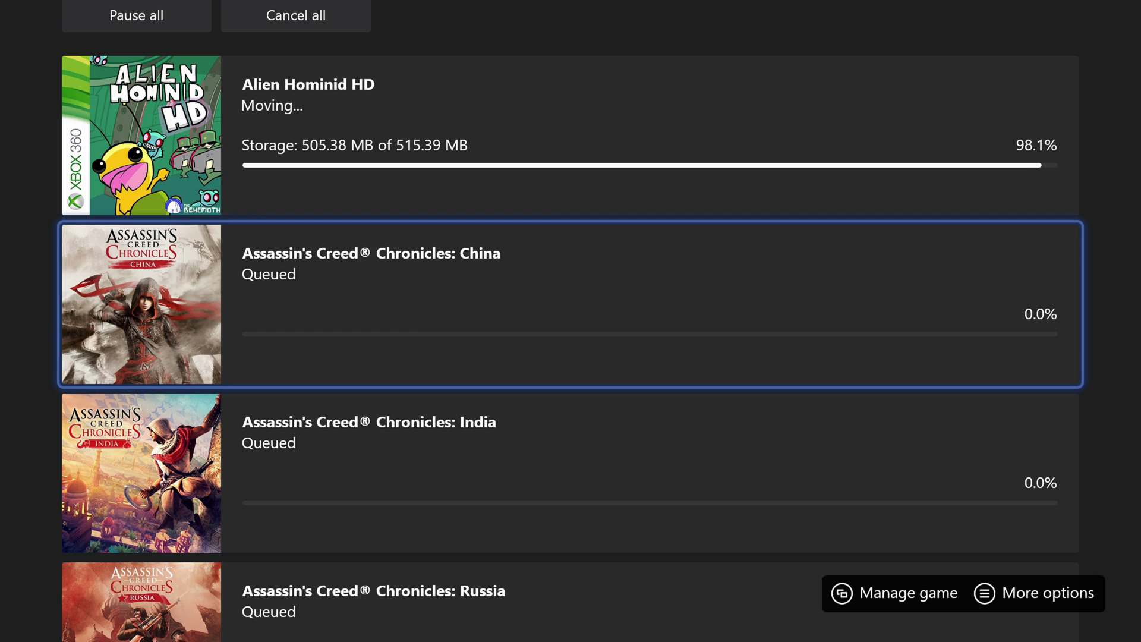
key(Down)
key(Down)
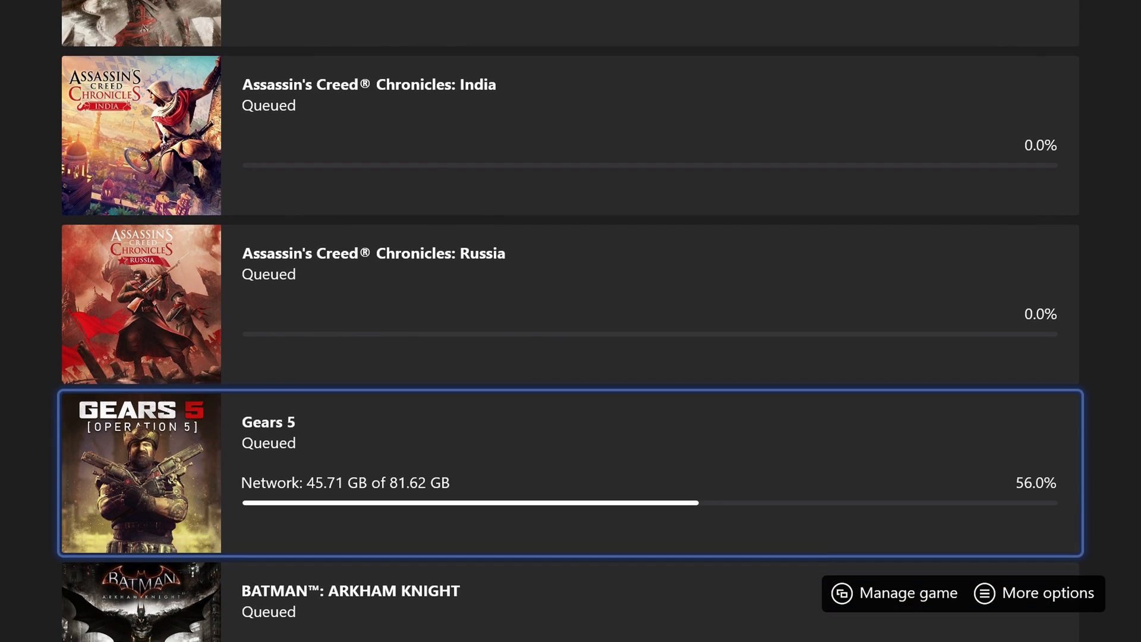
key(Down)
key(Up)
key(Up)
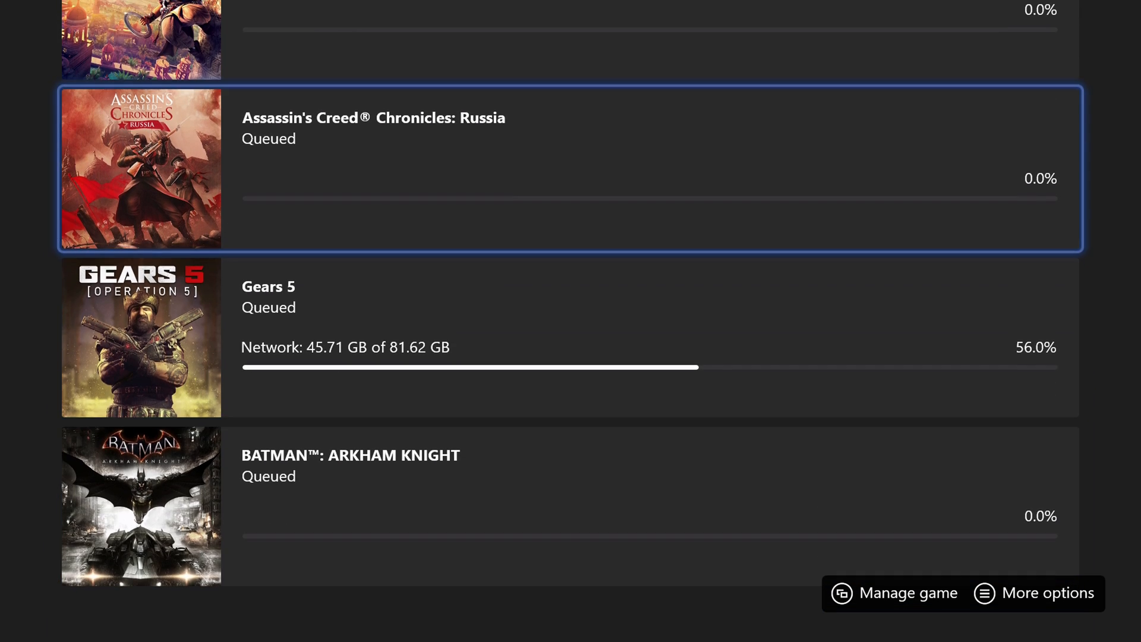
key(Up)
key(Up)
key(Up)
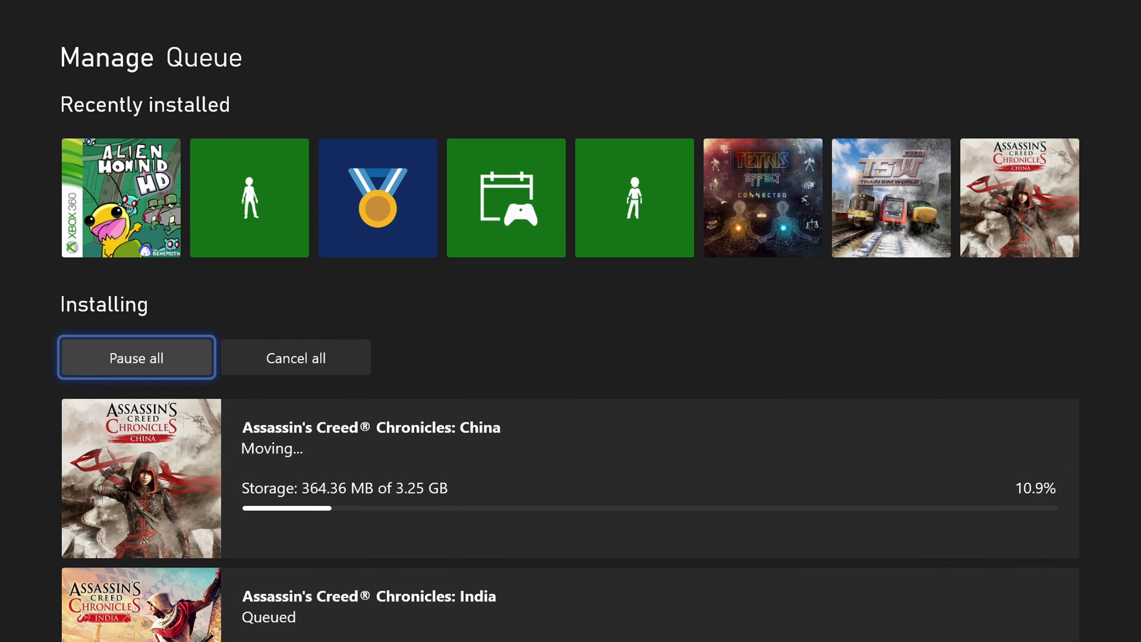
key(Down)
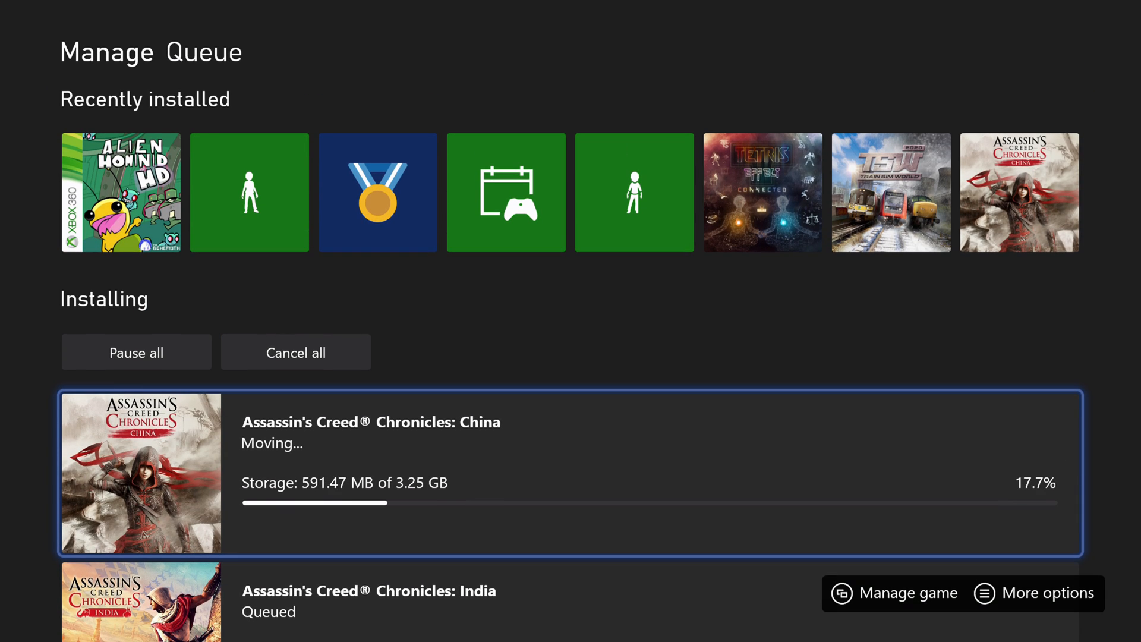